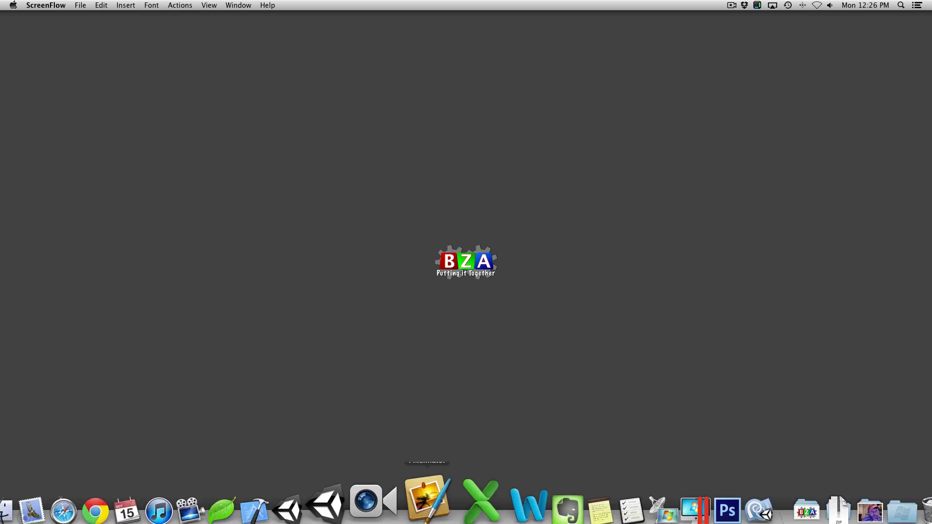
Switch to Unity and read the ReadMe file in the Frogames_Wizards folder.
{"action": "left_click", "coordinate": [341, 503]}
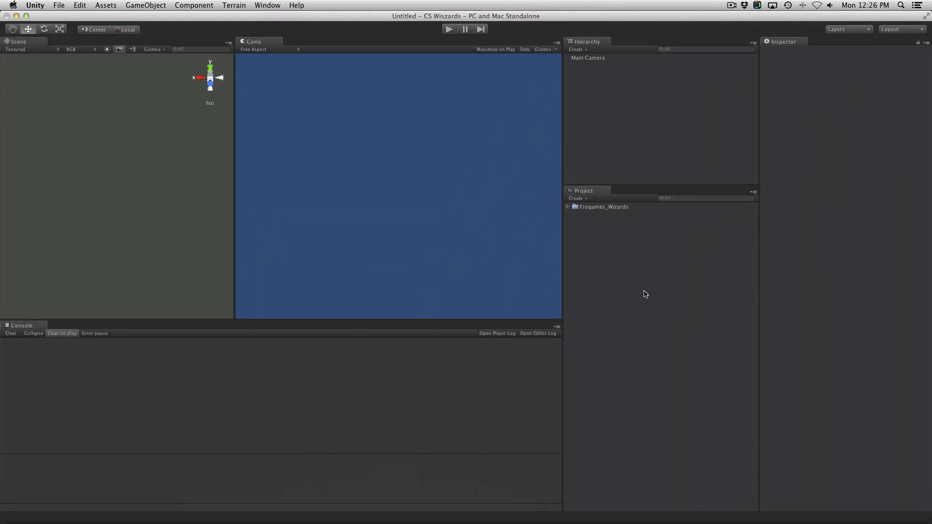
{"action": "left_click", "coordinate": [568, 207]}
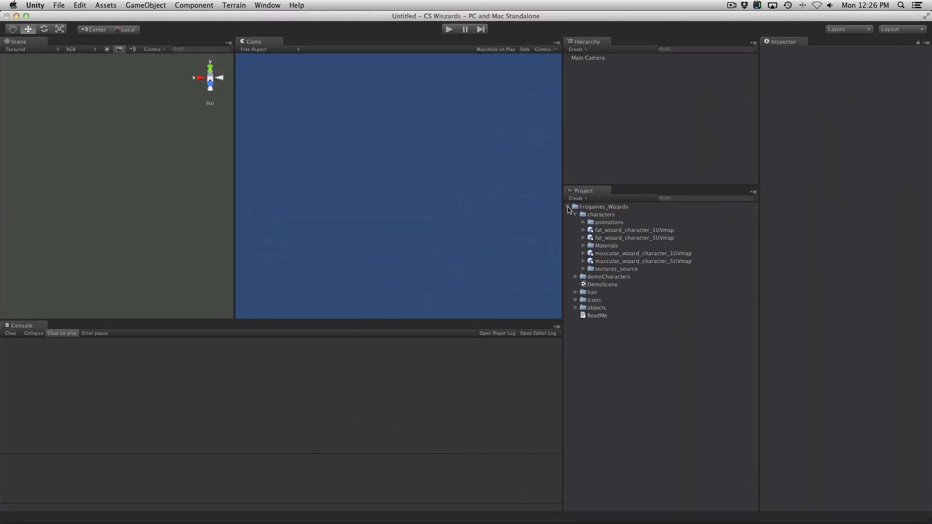
{"action": "left_click", "coordinate": [575, 214]}
{"action": "left_click", "coordinate": [597, 261]}
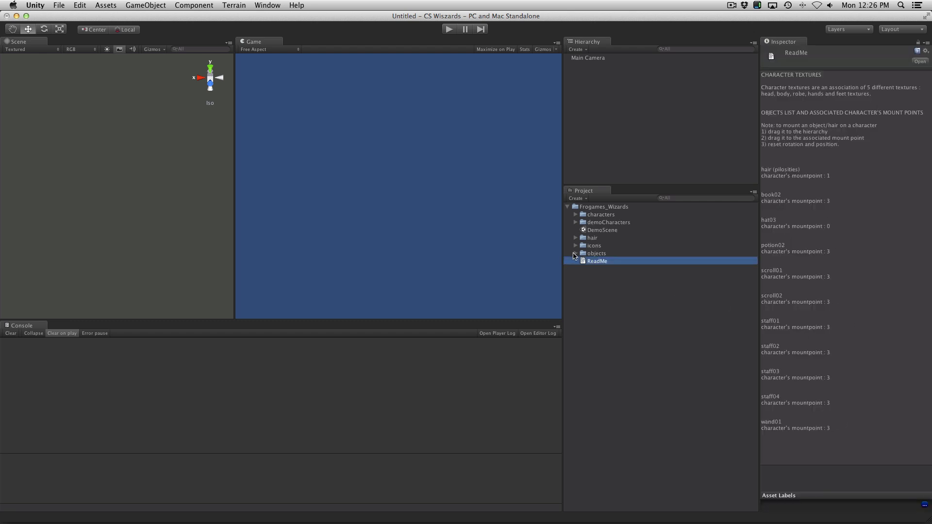
Preview the book, hat, potion and scroll models in the objects folder.
{"action": "left_click", "coordinate": [574, 253]}
{"action": "left_click", "coordinate": [626, 263]}
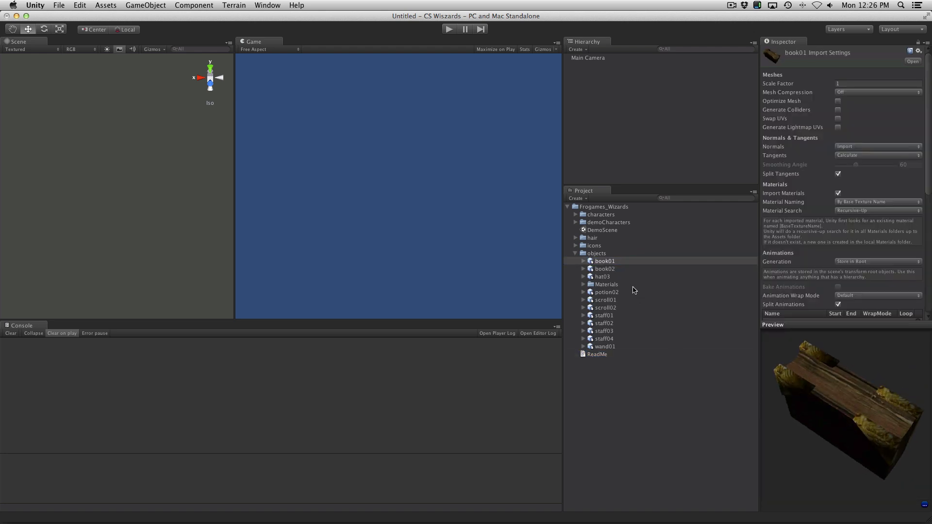
{"action": "left_click", "coordinate": [633, 275]}
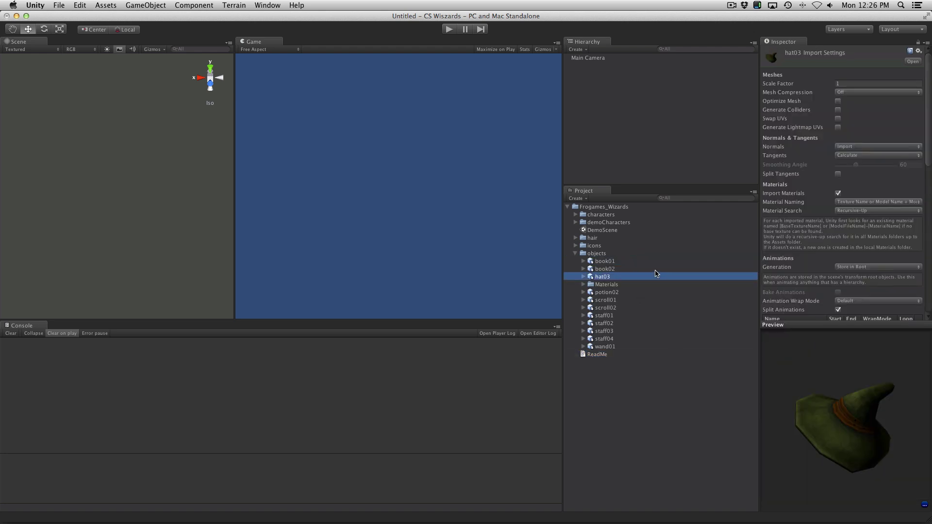
{"action": "left_click", "coordinate": [654, 270]}
{"action": "left_click_drag", "start_coordinate": [835, 417], "coordinate": [921, 412]}
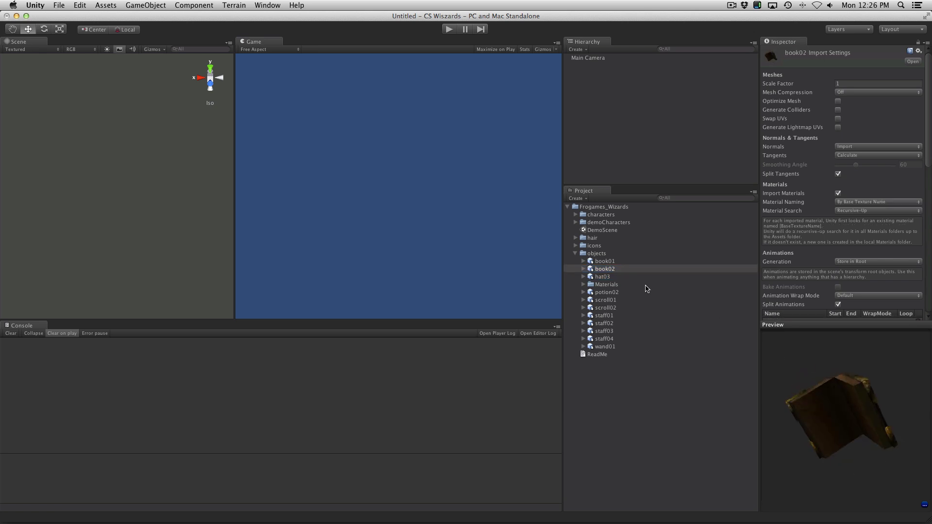
{"action": "left_click", "coordinate": [607, 277]}
{"action": "left_click", "coordinate": [613, 292]}
{"action": "left_click", "coordinate": [612, 308]}
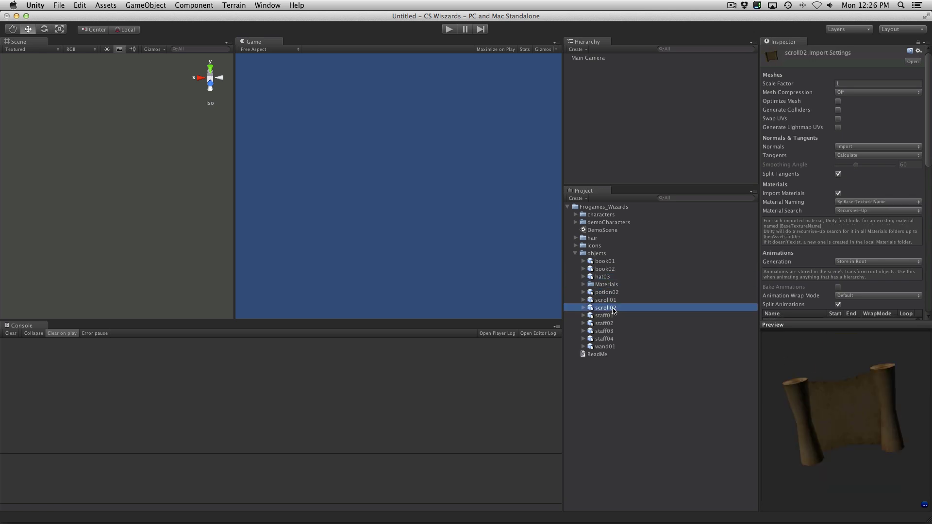
Preview the staff and wand models in the objects folder, then collapse the folder.
{"action": "left_click", "coordinate": [621, 330]}
{"action": "left_click", "coordinate": [625, 338]}
{"action": "left_click", "coordinate": [627, 346]}
{"action": "left_click", "coordinate": [885, 445]}
{"action": "left_click", "coordinate": [630, 333]}
{"action": "key", "text": "Up"}
{"action": "key", "text": "Up"}
{"action": "key", "text": "Up"}
{"action": "left_click", "coordinate": [575, 253]}
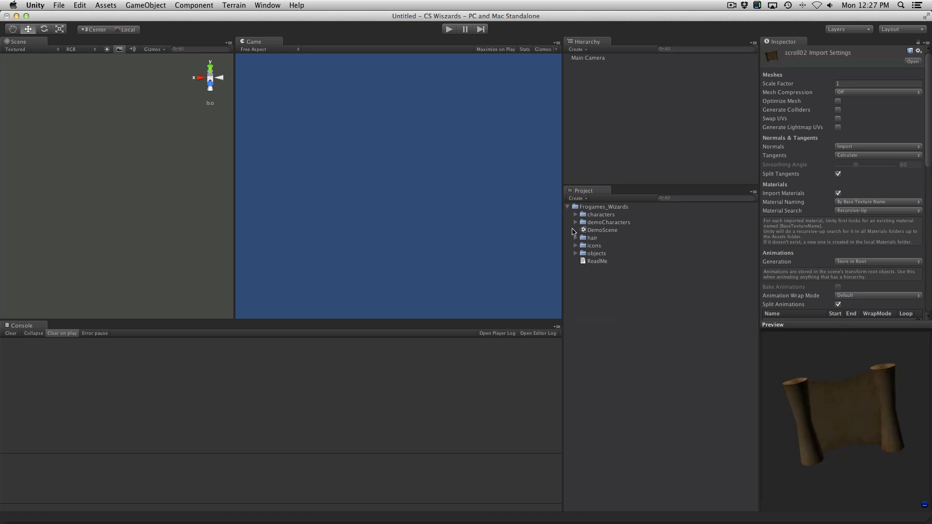
Add fat_wizard_character_5UVmap to the scene hierarchy and examine the materials of its fat mesh.
{"action": "left_click", "coordinate": [576, 215]}
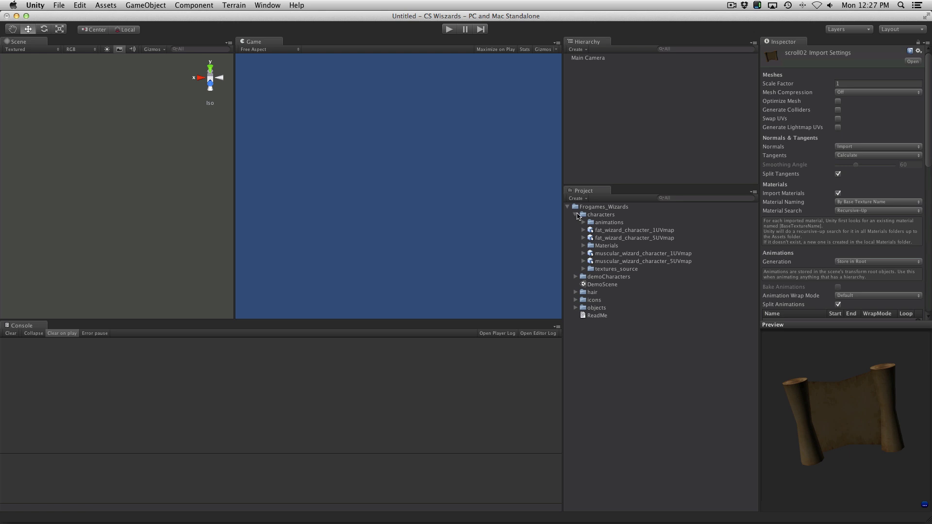
{"action": "left_click_drag", "start_coordinate": [634, 238], "coordinate": [671, 141]}
{"action": "left_click", "coordinate": [567, 57]}
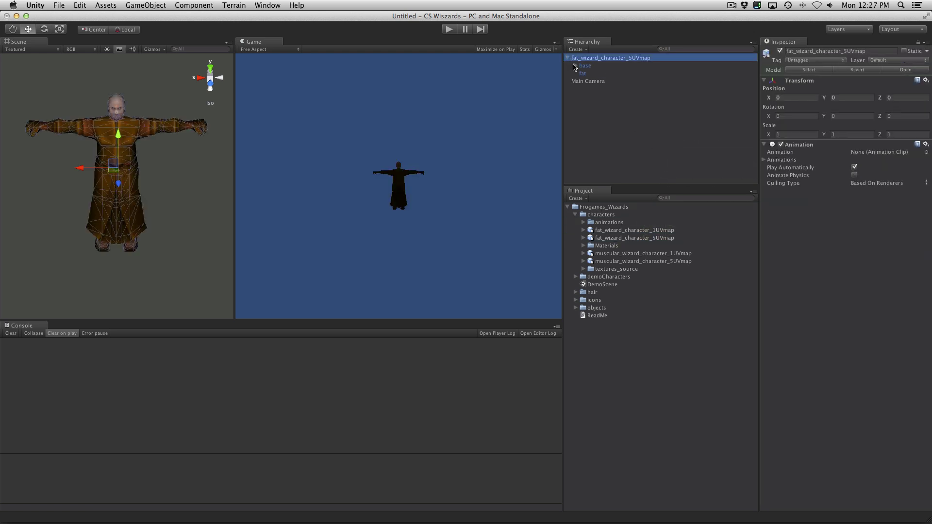
{"action": "left_click", "coordinate": [582, 73]}
{"action": "scroll", "coordinate": [896, 357], "scroll_direction": "down", "scroll_amount": 3}
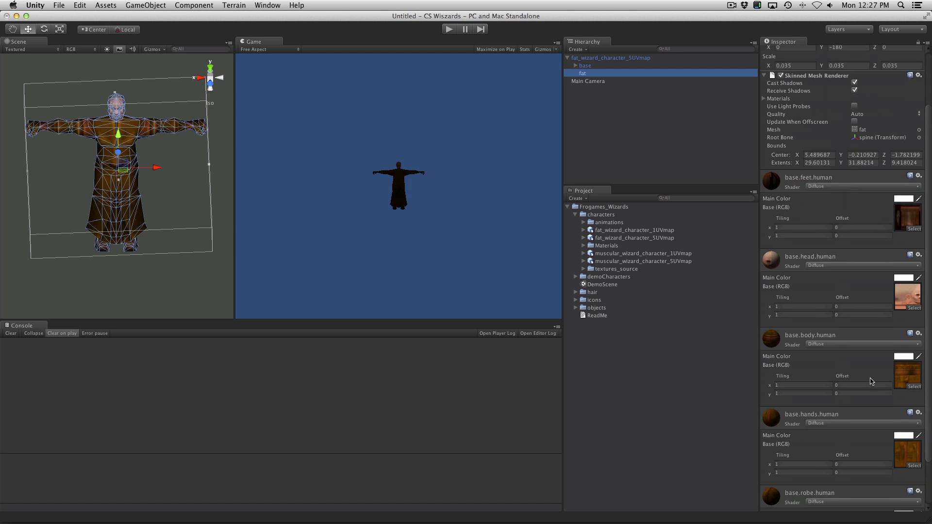
{"action": "scroll", "coordinate": [850, 349], "scroll_direction": "down", "scroll_amount": 3}
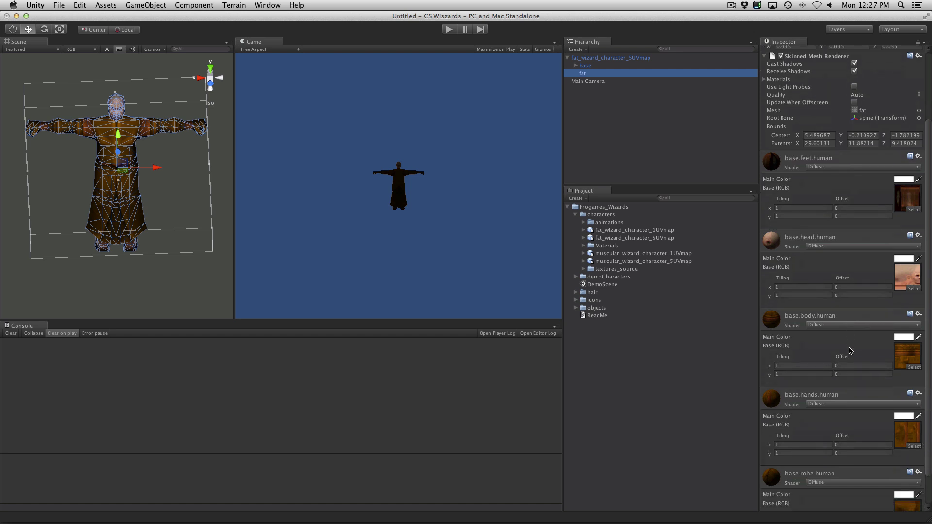
Add fat_wizard_character_1UVmap to the scene hierarchy and examine the material of its fat mesh.
{"action": "left_click", "coordinate": [575, 214]}
{"action": "left_click", "coordinate": [575, 215]}
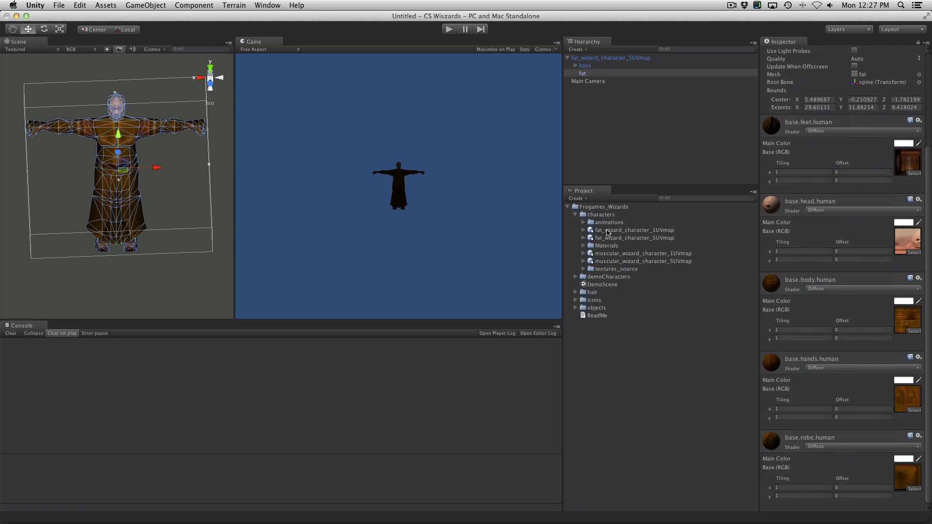
{"action": "left_click_drag", "start_coordinate": [614, 233], "coordinate": [578, 53]}
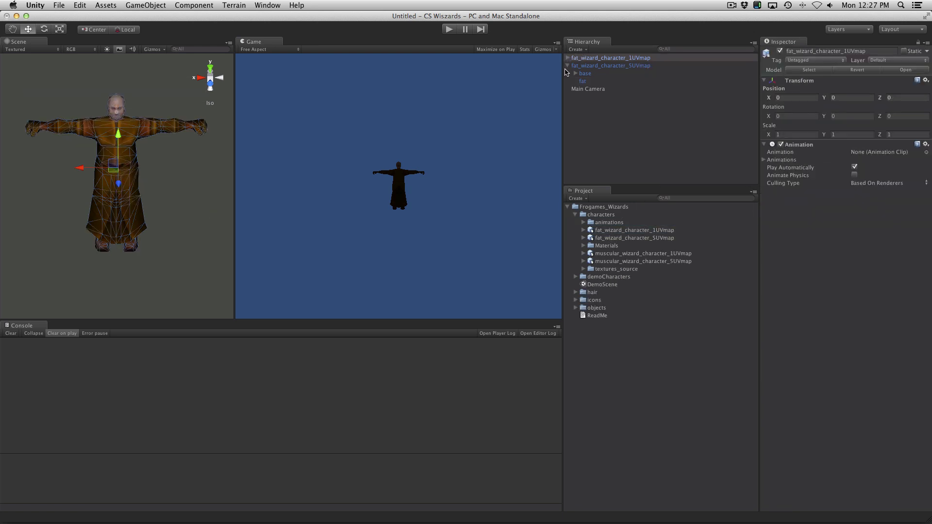
{"action": "left_click", "coordinate": [567, 65]}
{"action": "left_click", "coordinate": [567, 58]}
{"action": "left_click", "coordinate": [582, 73]}
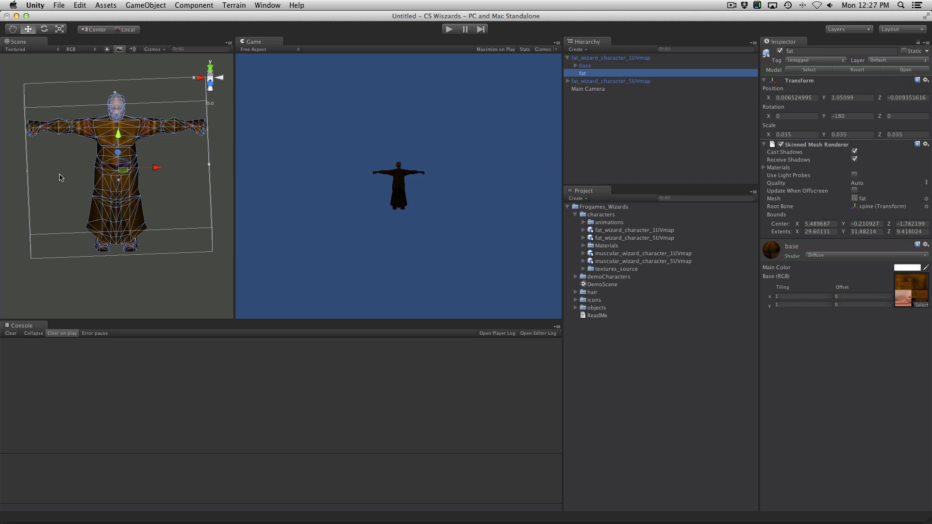
{"action": "left_click", "coordinate": [614, 119]}
Delete both fat wizard characters from the scene hierarchy.
{"action": "left_click", "coordinate": [568, 58]}
{"action": "left_click", "coordinate": [587, 57]}
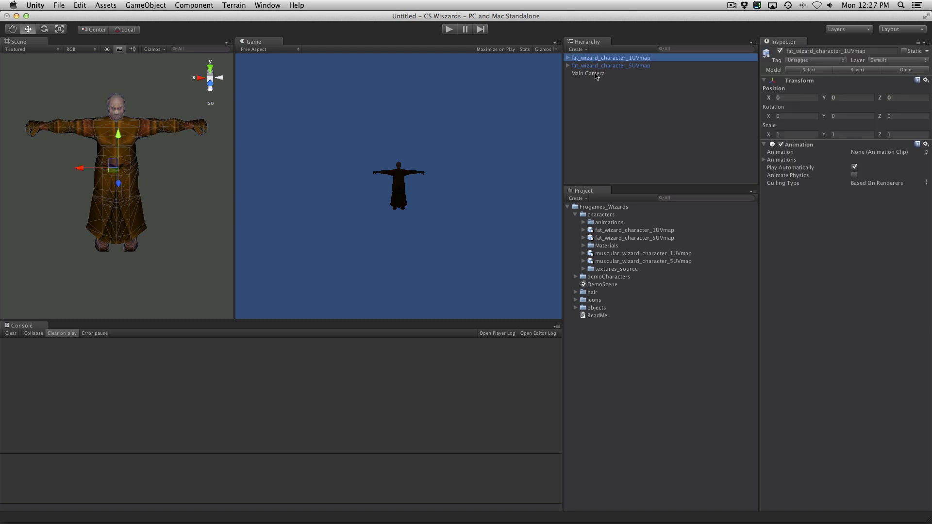
{"action": "left_click", "coordinate": [651, 66], "text": "shift"}
{"action": "key", "text": "super+BackSpace"}
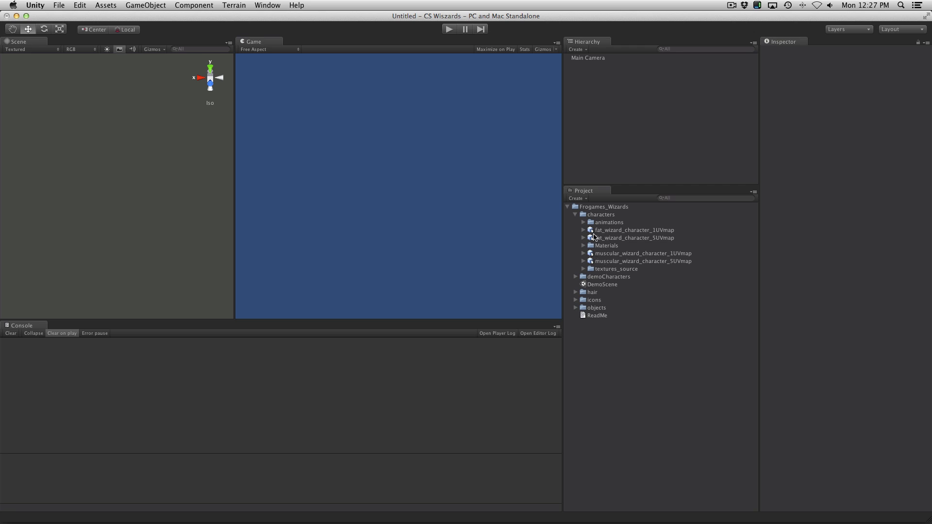
Look over the textures in the textures_source folder of the characters, then collapse the characters folder.
{"action": "left_click", "coordinate": [584, 269]}
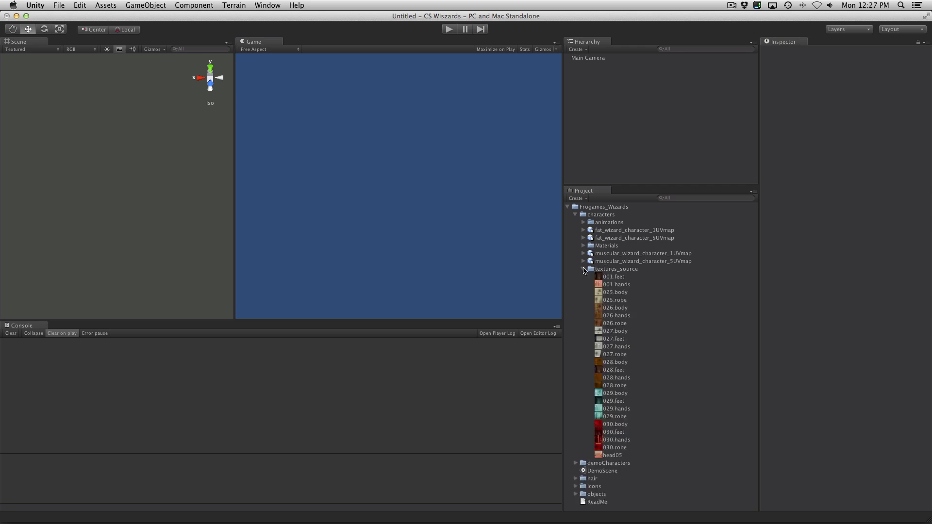
{"action": "left_click", "coordinate": [584, 269]}
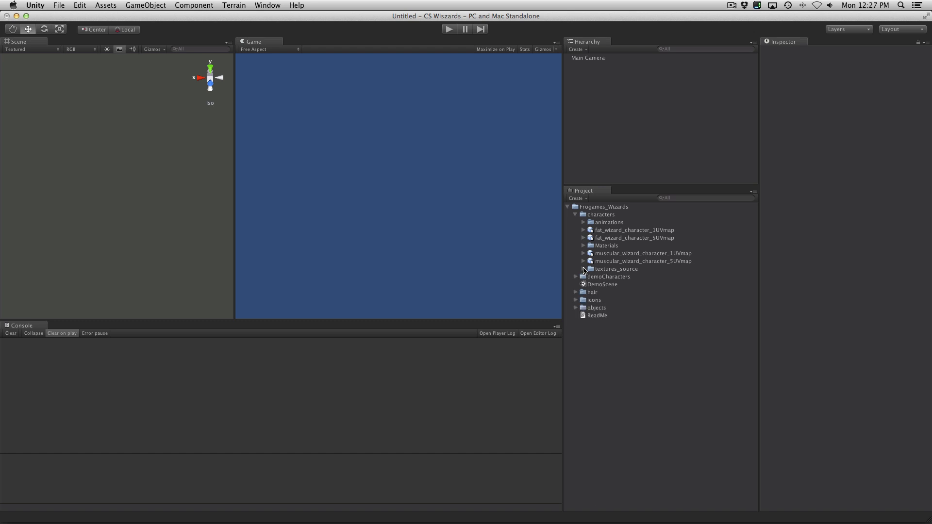
{"action": "left_click", "coordinate": [576, 215]}
Examine the DemoCharacter1 prefab and the wood texture in the demoCharacters folder.
{"action": "left_click", "coordinate": [576, 222]}
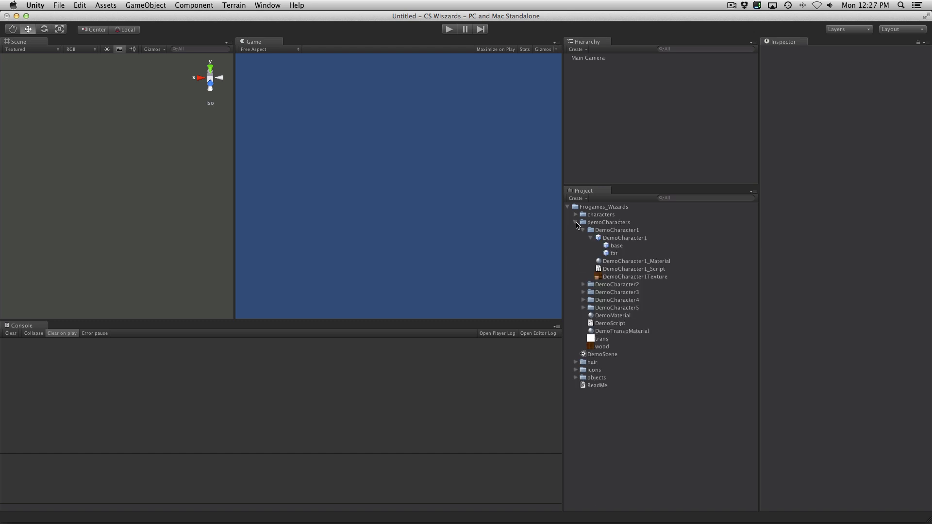
{"action": "left_click", "coordinate": [592, 238]}
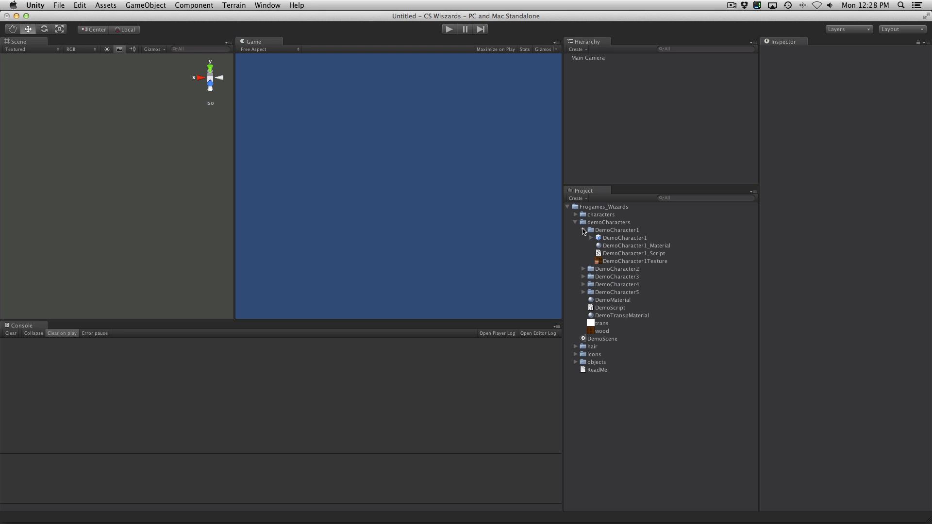
{"action": "left_click", "coordinate": [614, 237]}
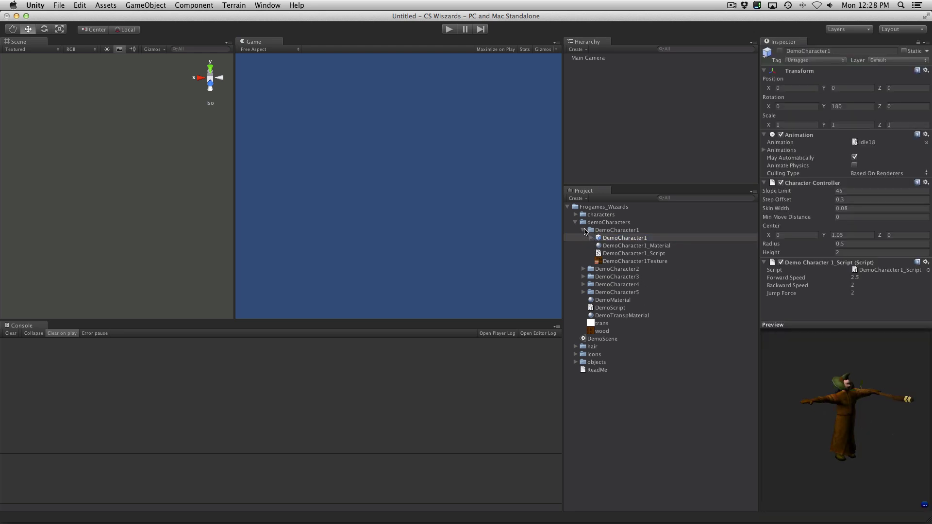
{"action": "left_click", "coordinate": [584, 231]}
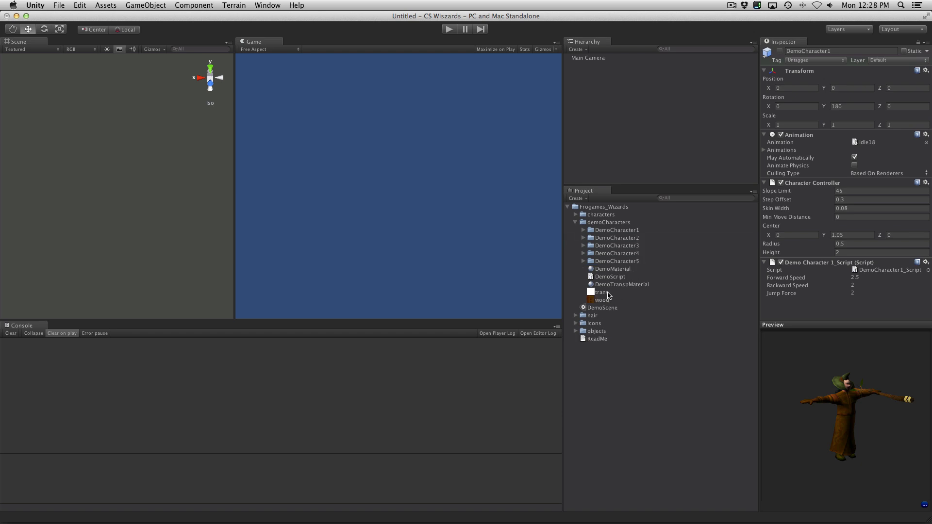
{"action": "left_click", "coordinate": [602, 300]}
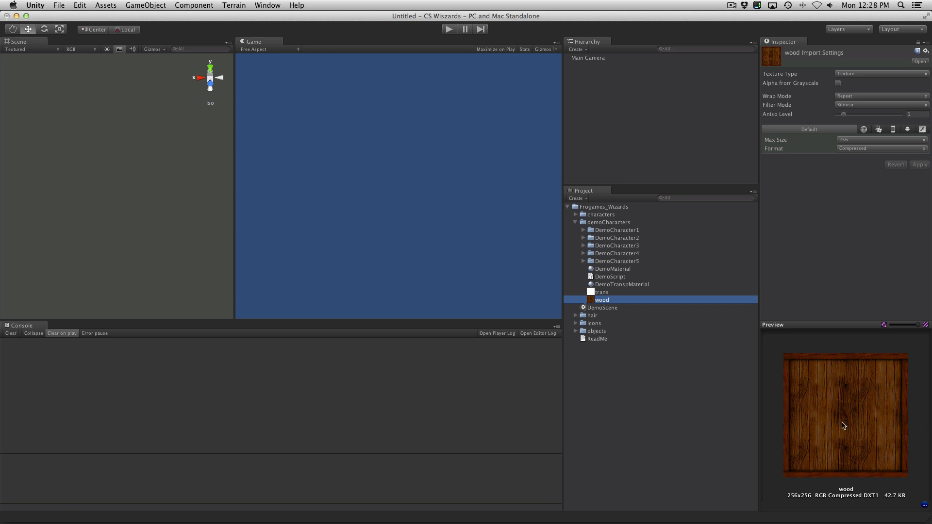
{"action": "left_click", "coordinate": [576, 222]}
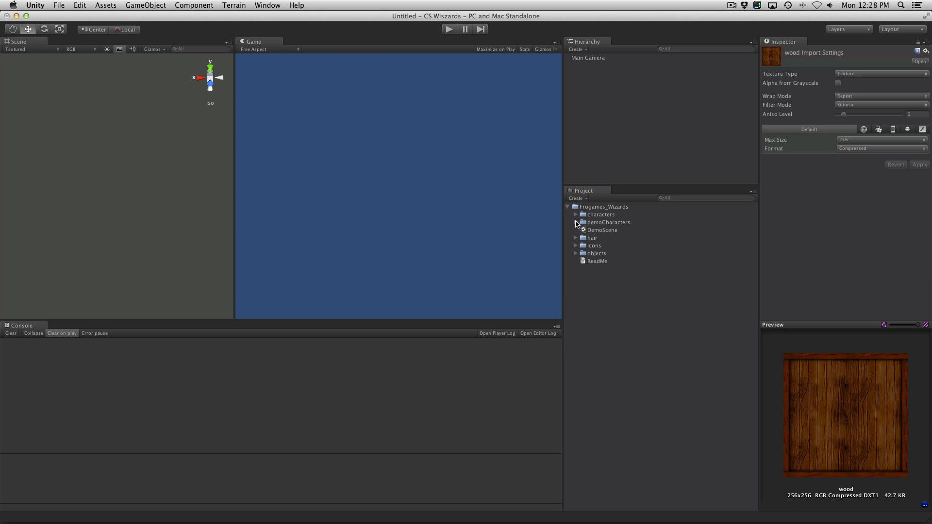
Open DemoScene without saving the untitled scene, and play it in a maximized Game view.
{"action": "double_click", "coordinate": [581, 230]}
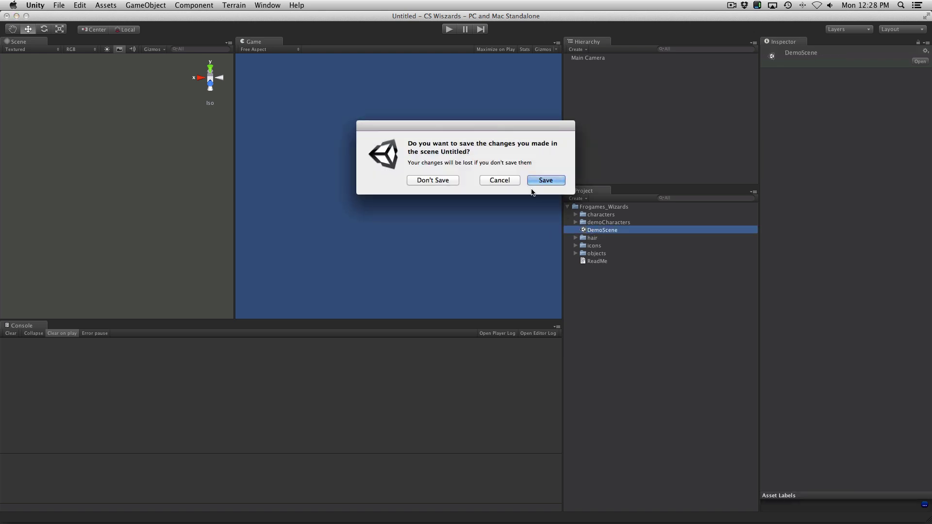
{"action": "left_click", "coordinate": [430, 181]}
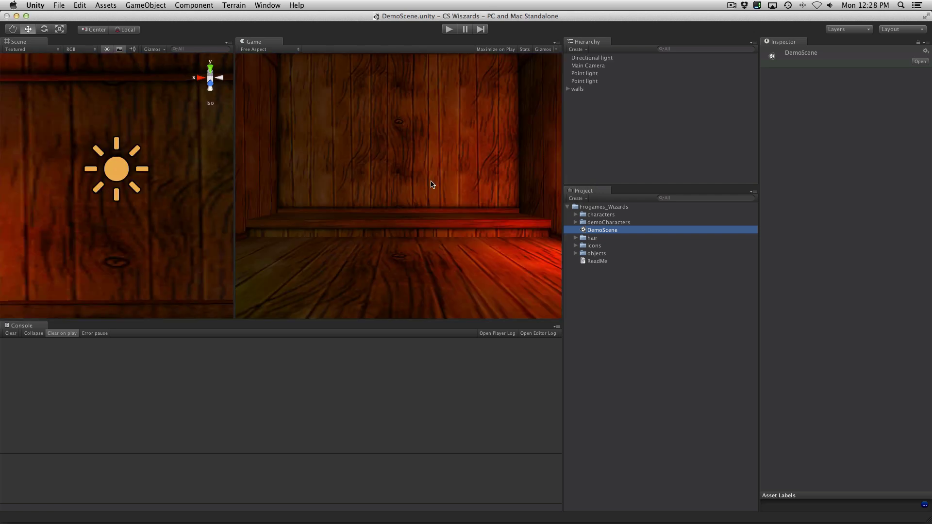
{"action": "key", "text": "shift+space"}
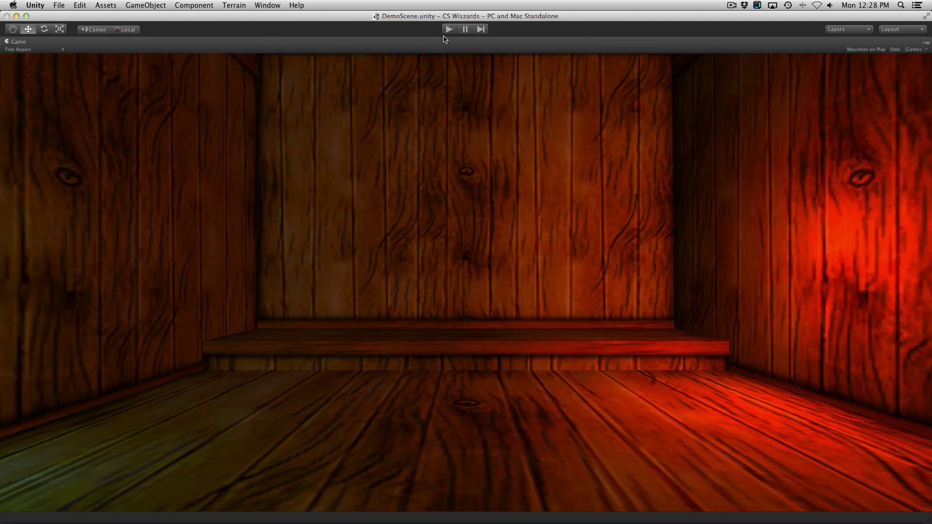
{"action": "left_click", "coordinate": [449, 29]}
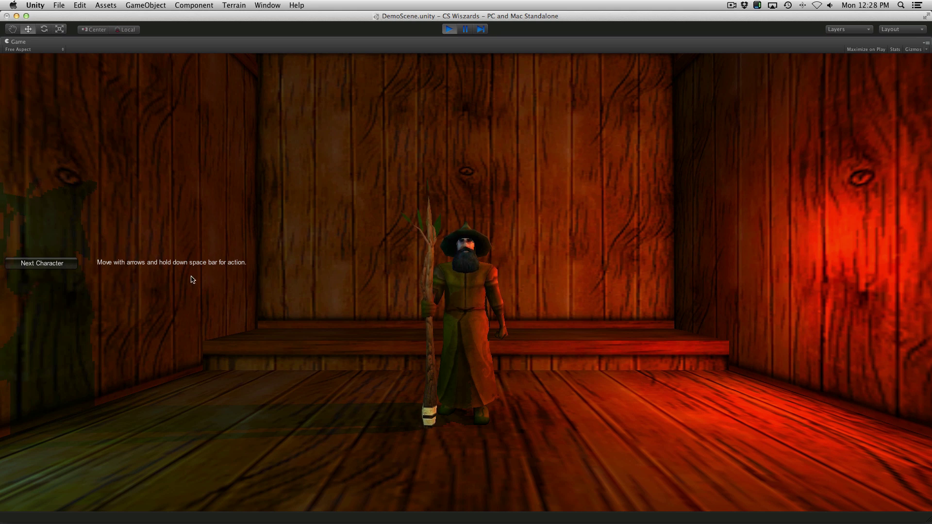
Walk the wizard around the wooden room in all directions and trigger its action animation.
{"action": "key", "text": "Up"}
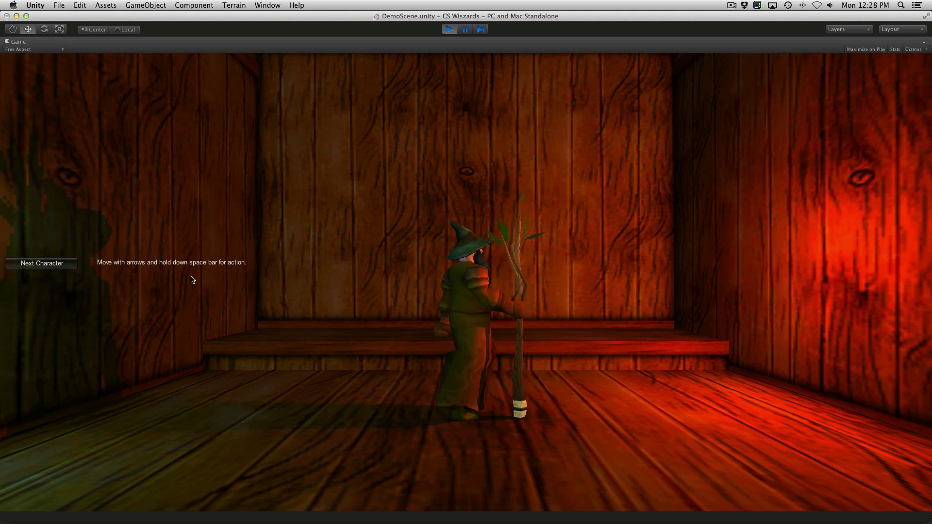
{"action": "key", "text": "Left"}
{"action": "key", "text": "Down"}
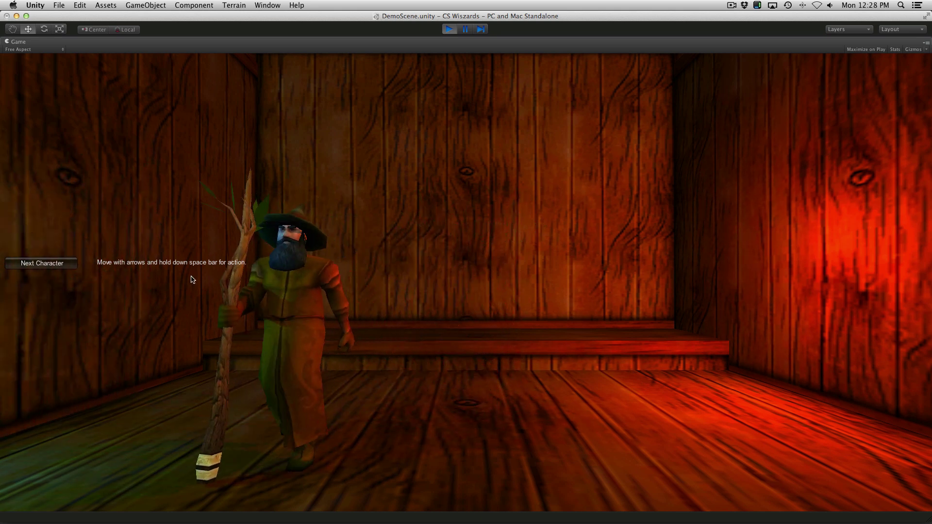
{"action": "key", "text": "Up"}
{"action": "key", "text": "Right"}
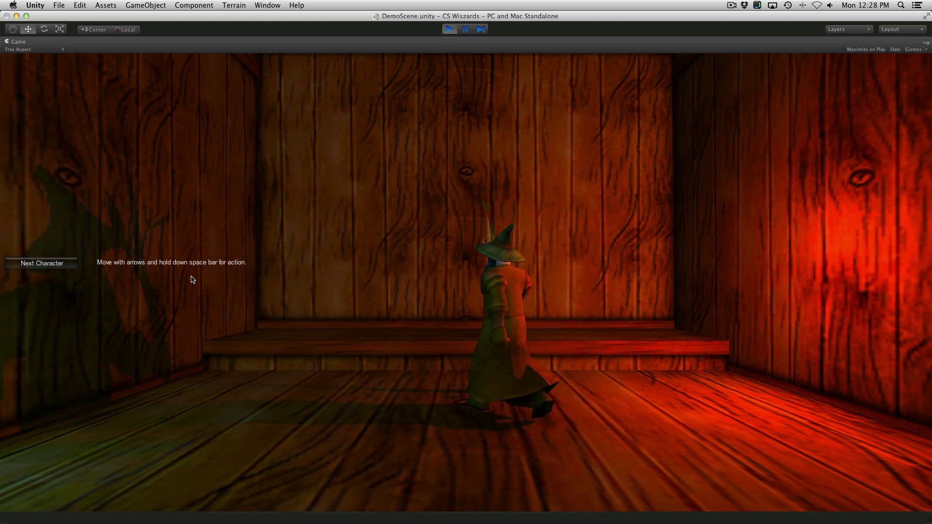
{"action": "key", "text": "Down"}
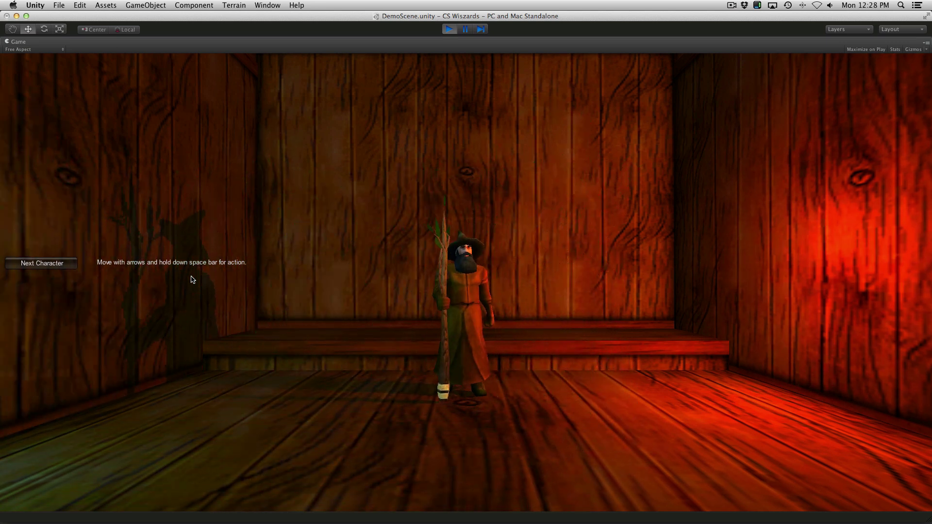
{"action": "key", "text": "space"}
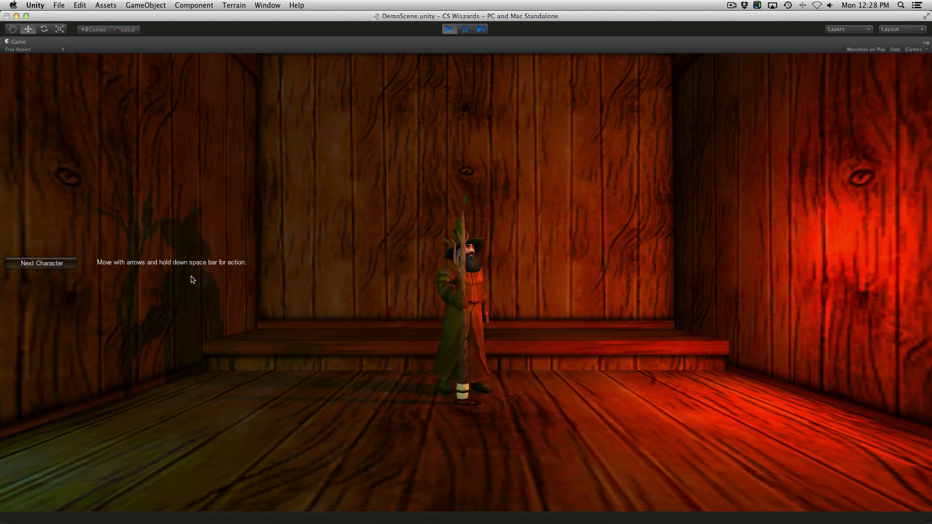
{"action": "key", "text": "space"}
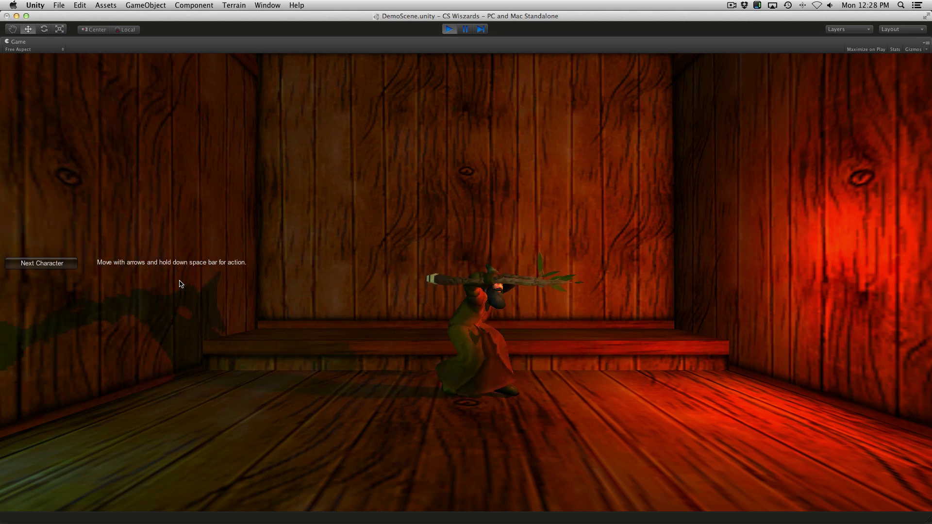
Trigger the wizard's action, then switch to the red-robed and white-robed characters in turn and walk each around the wooden room.
{"action": "key", "text": "space"}
{"action": "left_click", "coordinate": [29, 264]}
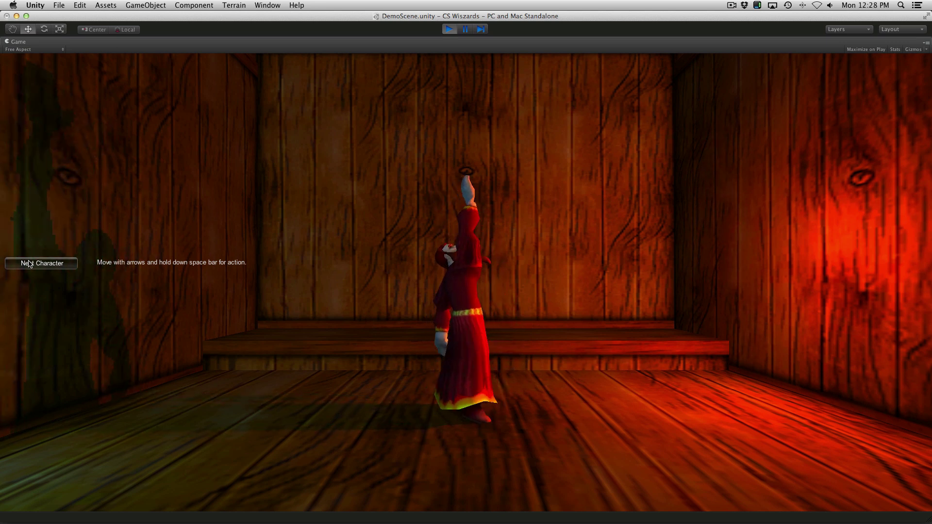
{"action": "key", "text": "Right"}
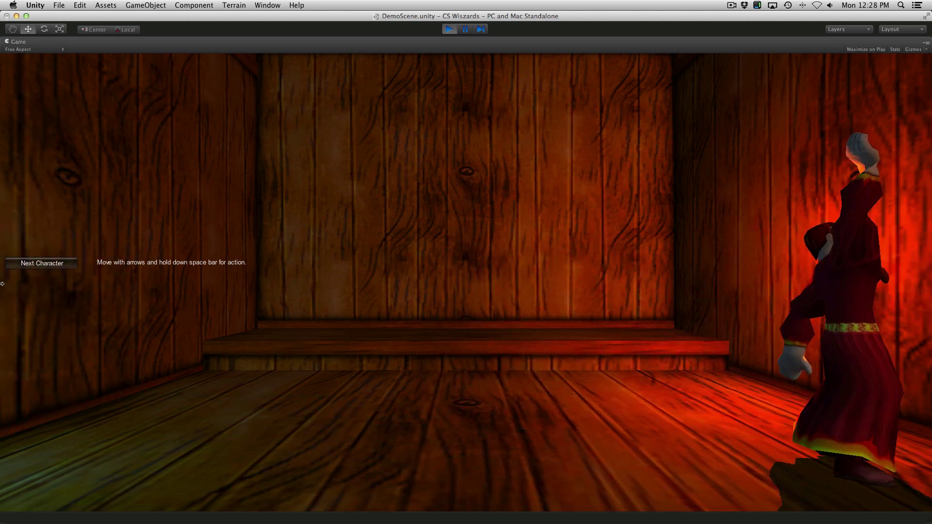
{"action": "left_click", "coordinate": [41, 263]}
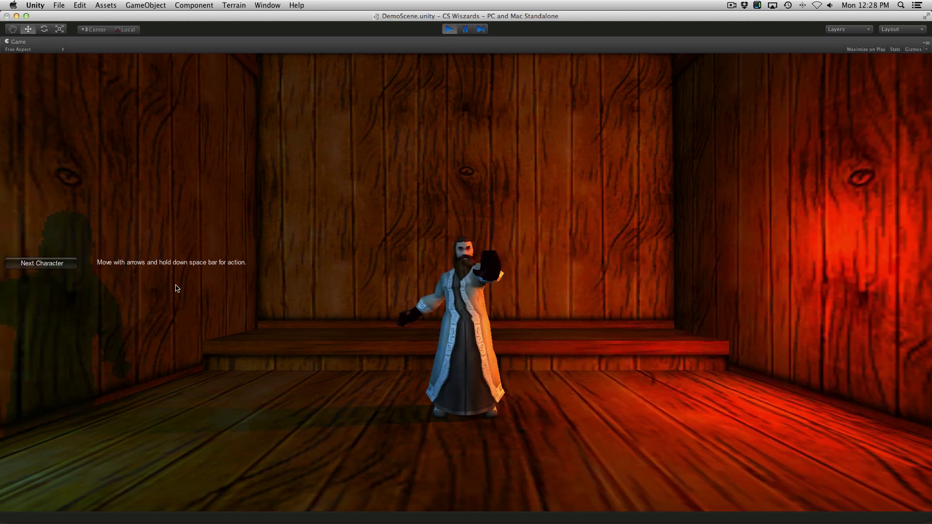
{"action": "key", "text": "Right"}
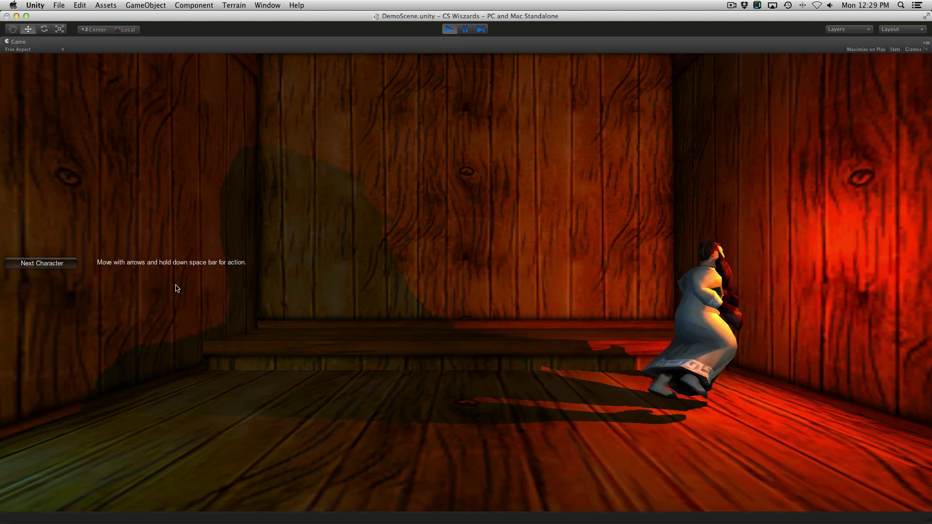
{"action": "key", "text": "Left"}
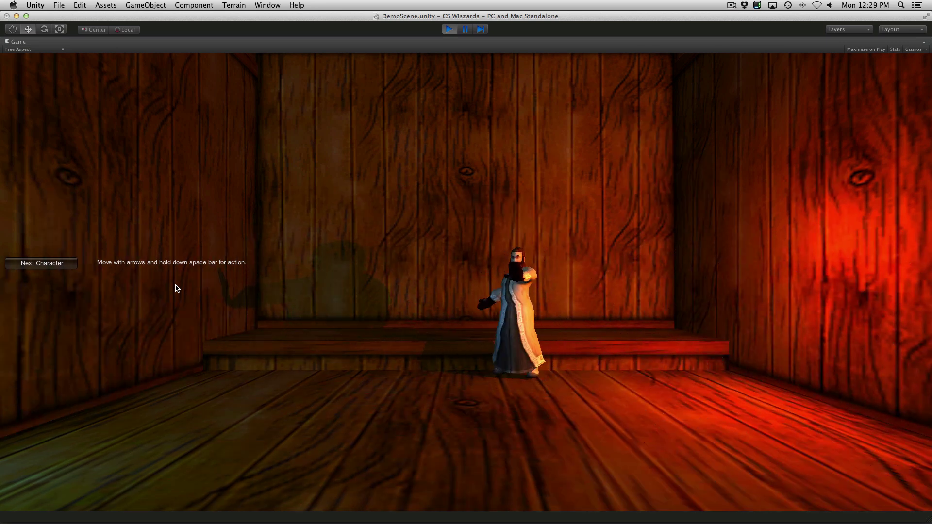
Try out the pointed-hat and crystal-staff wizards in the room, switch to the next character, and stop playing the scene.
{"action": "left_click", "coordinate": [47, 265]}
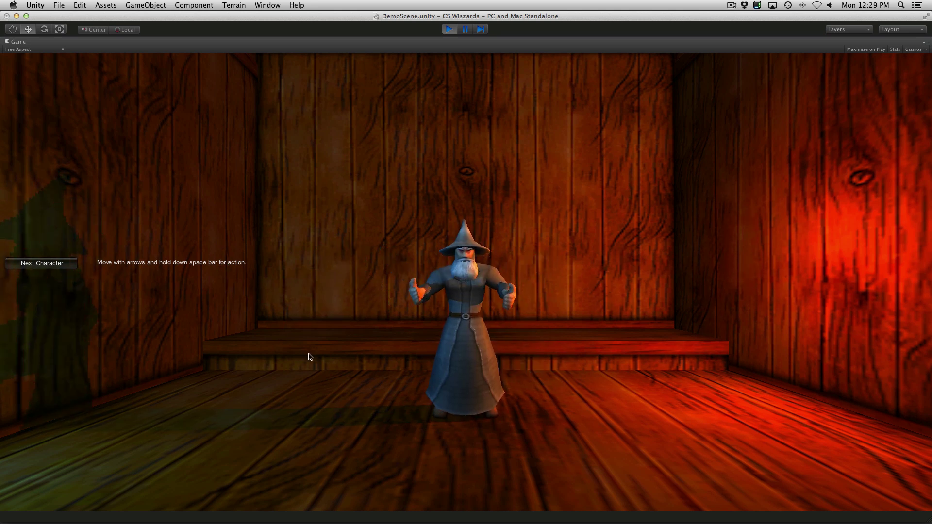
{"action": "key", "text": "Right"}
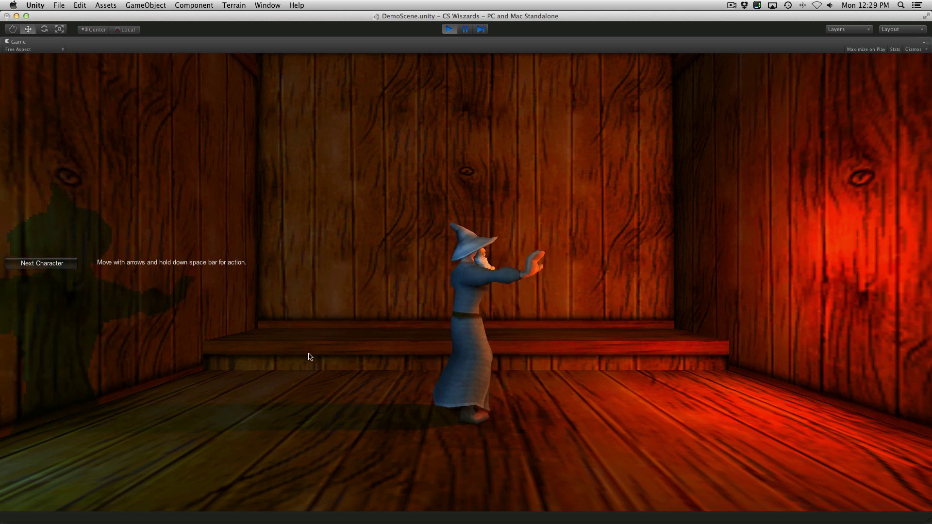
{"action": "key", "text": "Right"}
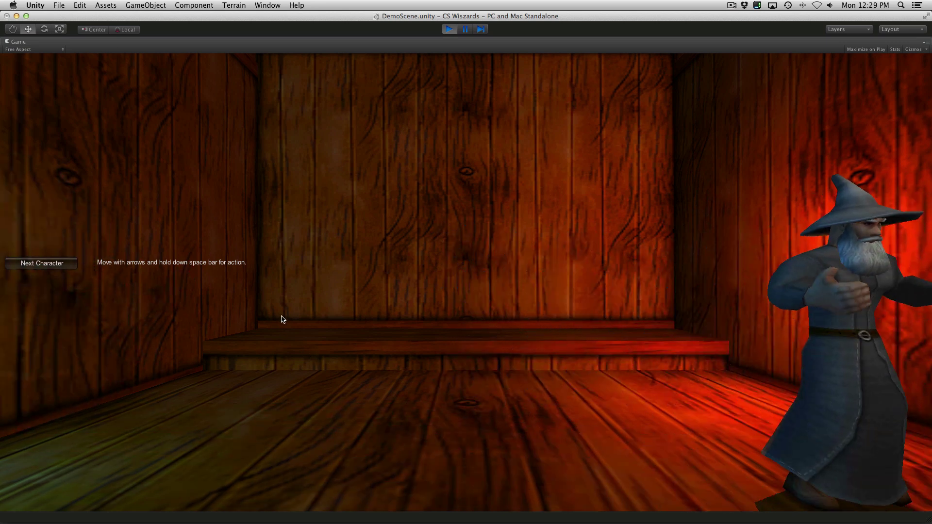
{"action": "left_click", "coordinate": [41, 263]}
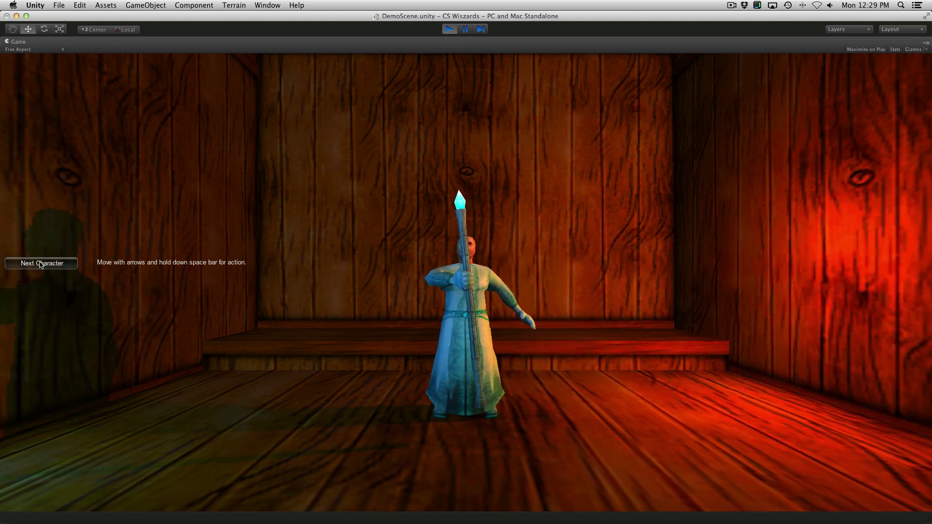
{"action": "key", "text": "Right"}
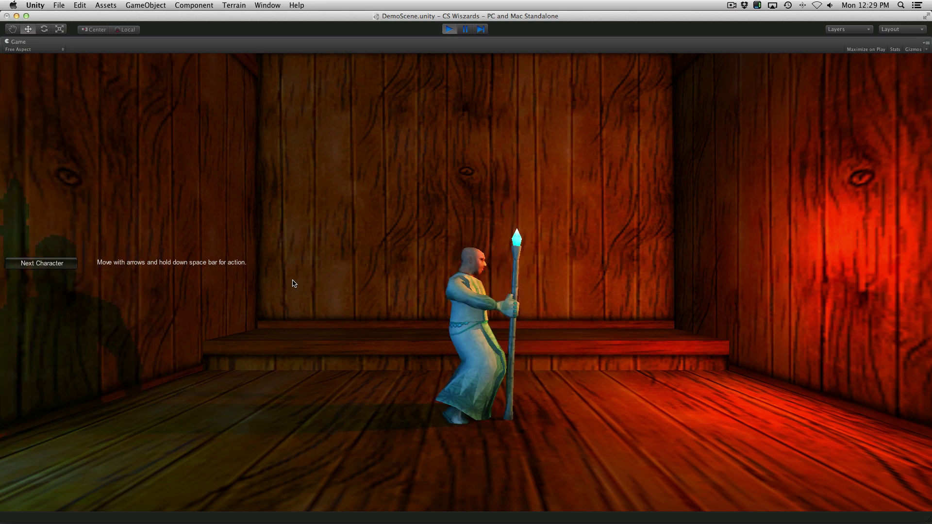
{"action": "left_click", "coordinate": [68, 266]}
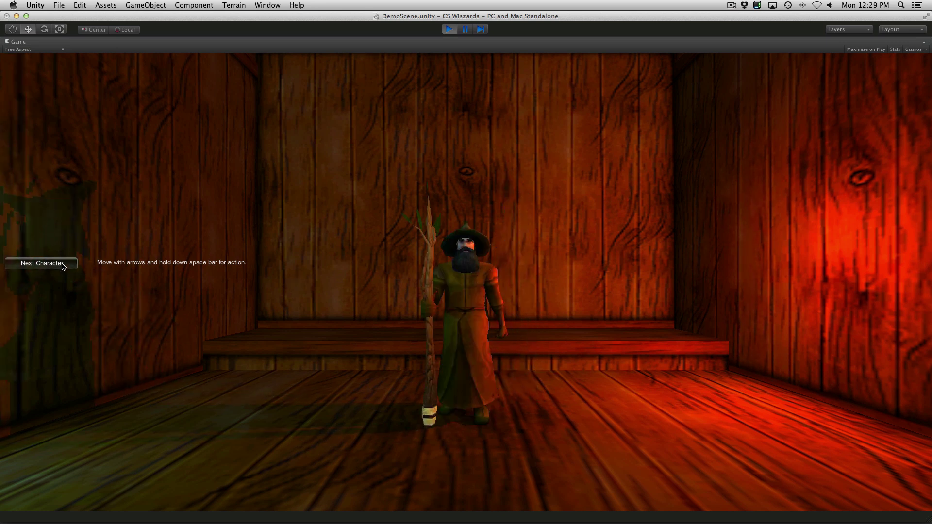
{"action": "left_click", "coordinate": [455, 30]}
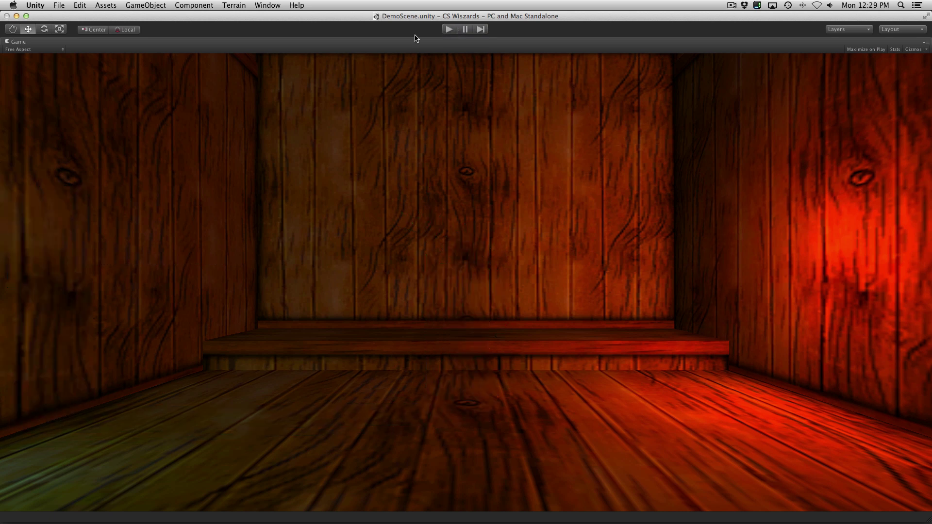
Switch to the CS:Wizards page in the web browser and review the characters, textures, pilosities and unique objects in its list of elements.
{"action": "key", "text": "ctrl+Left"}
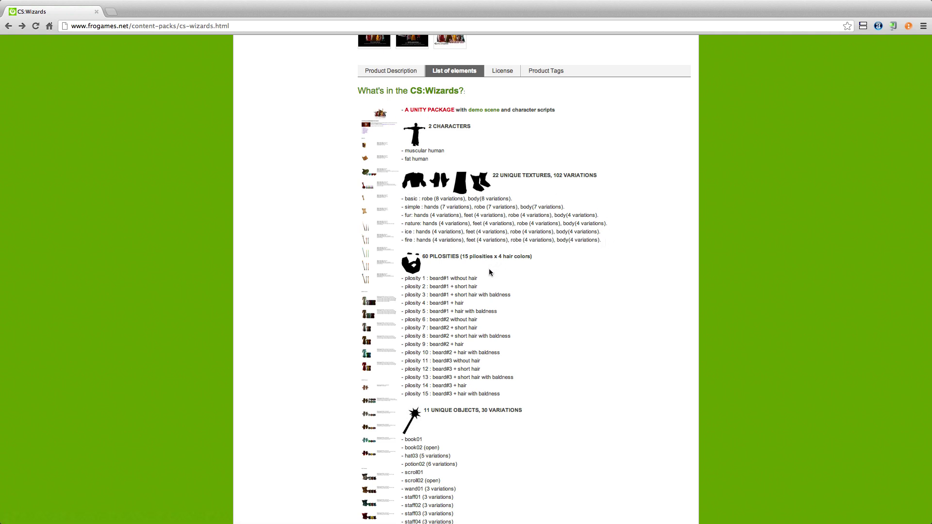
{"action": "scroll", "coordinate": [483, 270], "scroll_direction": "down", "scroll_amount": 2}
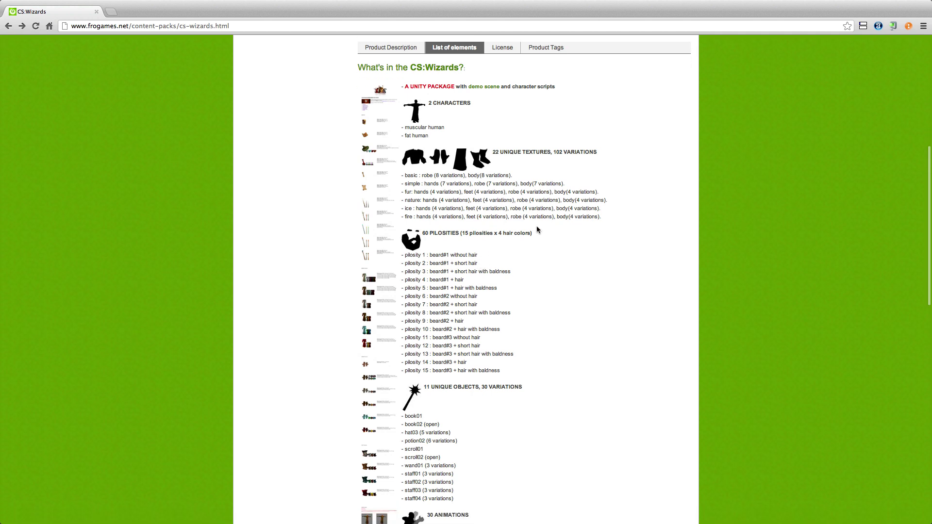
{"action": "scroll", "coordinate": [492, 273], "scroll_direction": "down", "scroll_amount": 1}
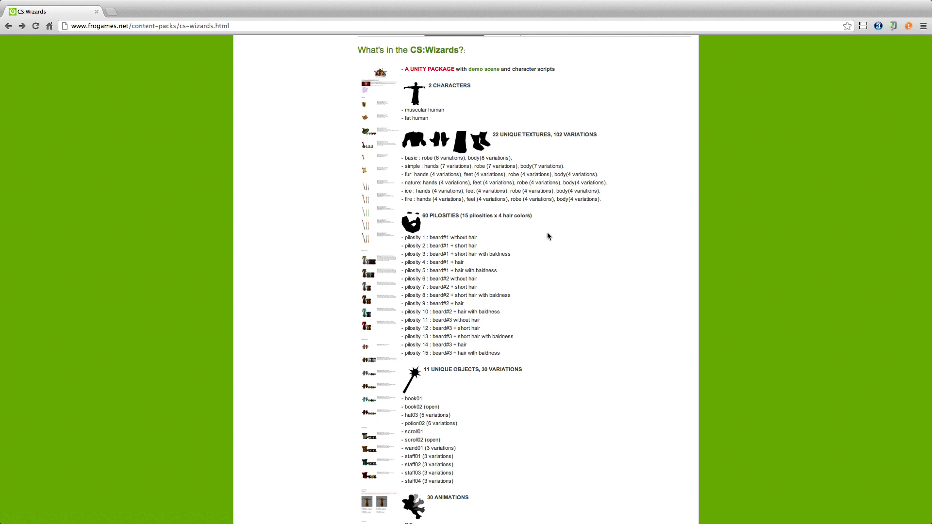
{"action": "double_click", "coordinate": [465, 217]}
{"action": "scroll", "coordinate": [467, 315], "scroll_direction": "down", "scroll_amount": 3}
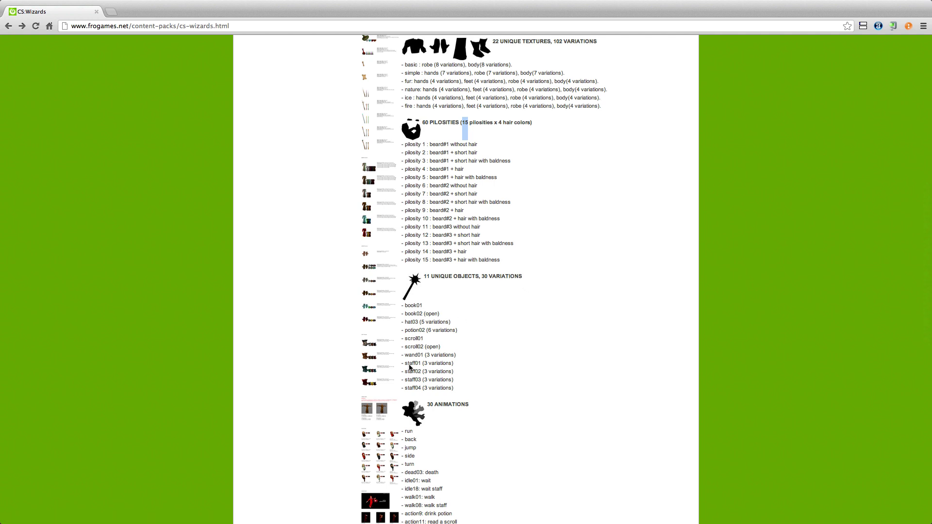
{"action": "left_click_drag", "start_coordinate": [404, 321], "coordinate": [430, 330]}
{"action": "scroll", "coordinate": [454, 353], "scroll_direction": "down", "scroll_amount": 1}
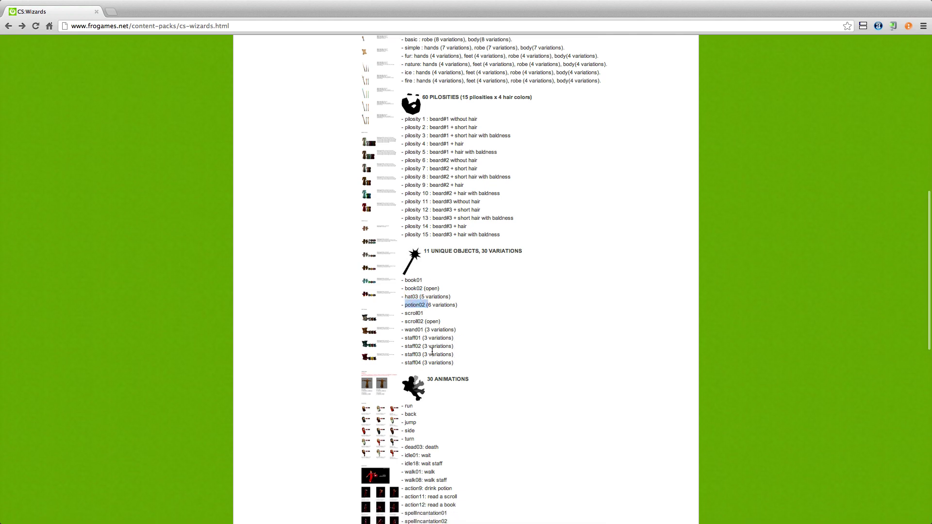
Review the animations in the list of elements, highlighting the entries from action9 to spellEffect03 and clearing the highlight.
{"action": "scroll", "coordinate": [454, 357], "scroll_direction": "down", "scroll_amount": 3}
{"action": "scroll", "coordinate": [456, 347], "scroll_direction": "down", "scroll_amount": 5}
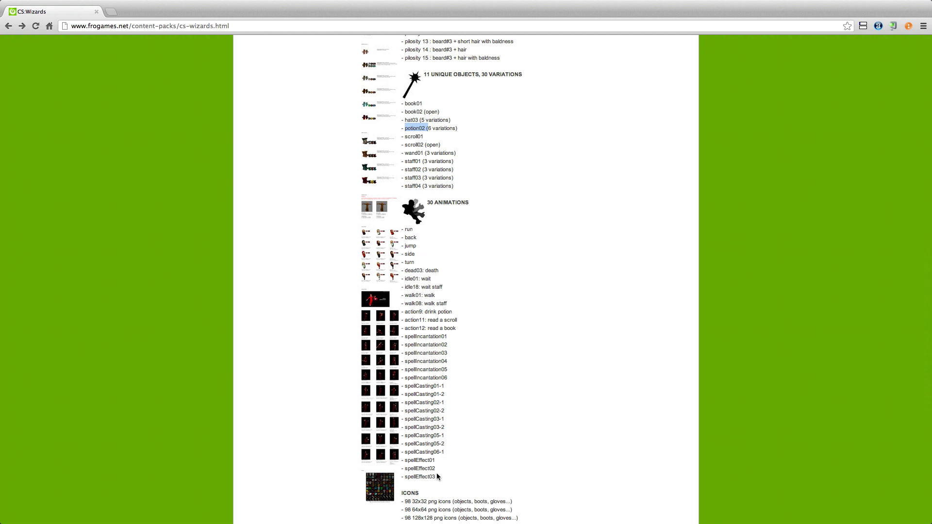
{"action": "left_click_drag", "start_coordinate": [444, 477], "coordinate": [404, 311]}
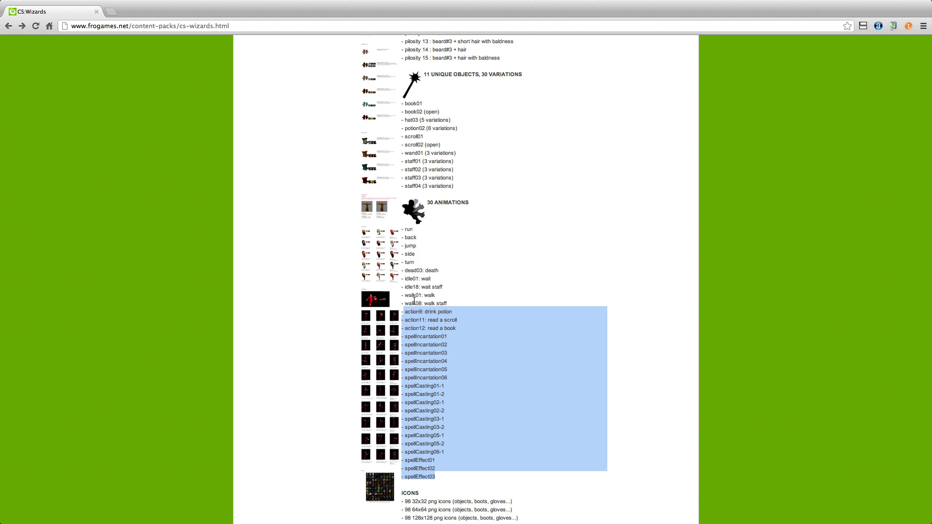
{"action": "left_click", "coordinate": [458, 257]}
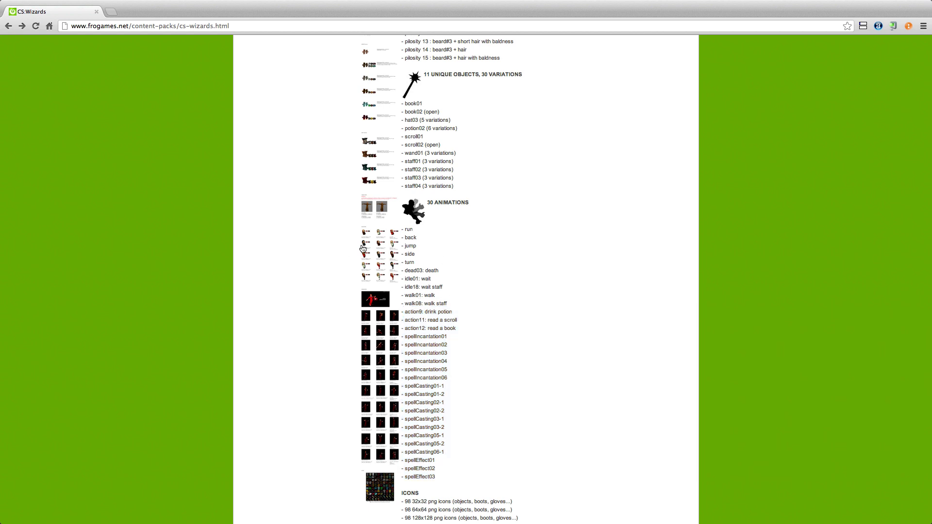
{"action": "scroll", "coordinate": [436, 255], "scroll_direction": "down", "scroll_amount": 1}
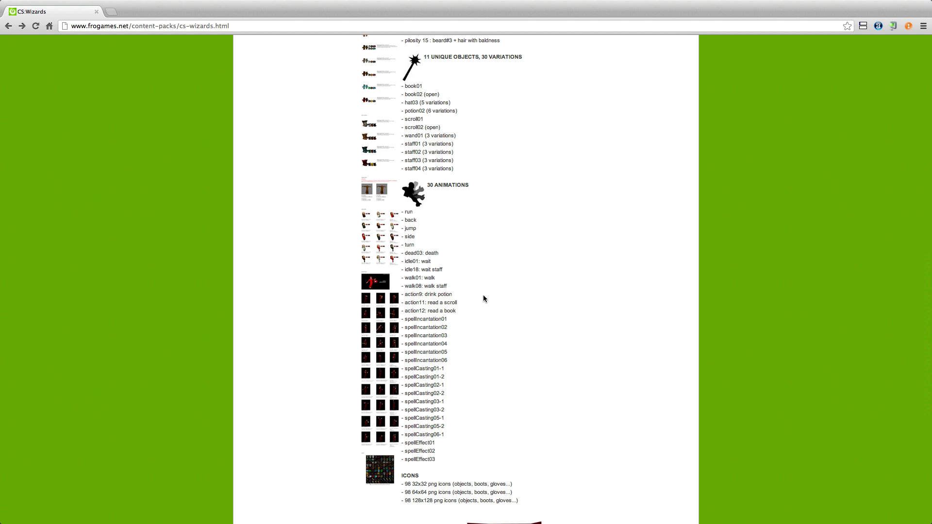
Open the CS:Wizards reference page from the thumbnail image beside the icons section, then close it.
{"action": "scroll", "coordinate": [483, 298], "scroll_direction": "down", "scroll_amount": 5}
{"action": "left_click", "coordinate": [375, 372]}
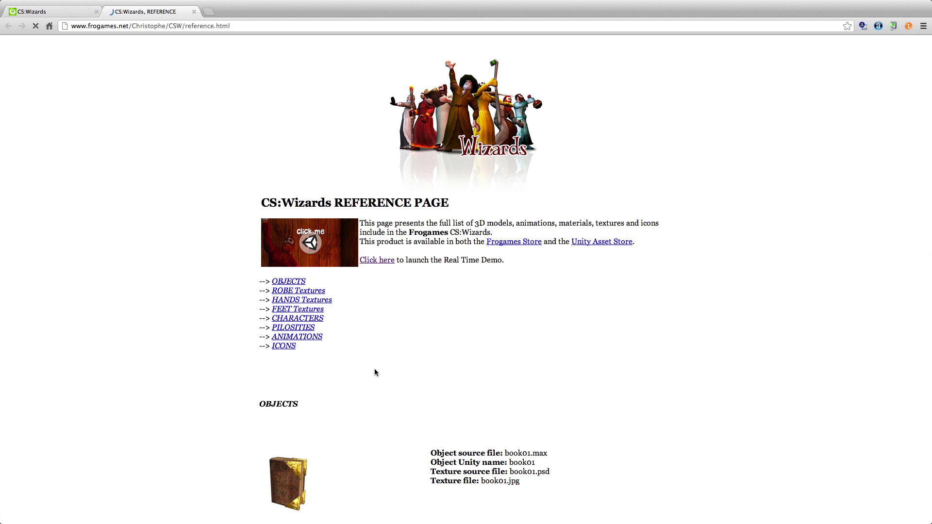
{"action": "left_click", "coordinate": [193, 12]}
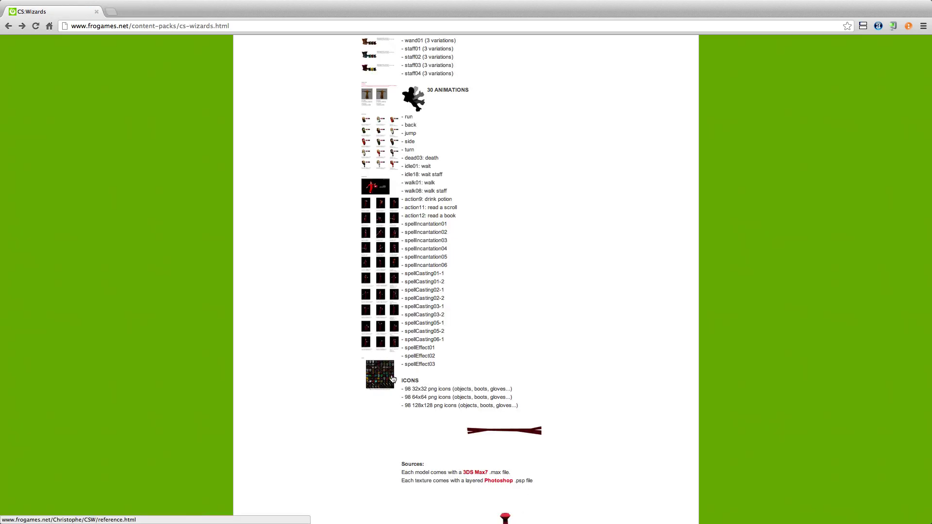
Read the icons and source file details at the end of the CS:Wizards list, then return to the pilosities and objects.
{"action": "scroll", "coordinate": [470, 444], "scroll_direction": "down", "scroll_amount": 3}
{"action": "scroll", "coordinate": [469, 444], "scroll_direction": "down", "scroll_amount": 3}
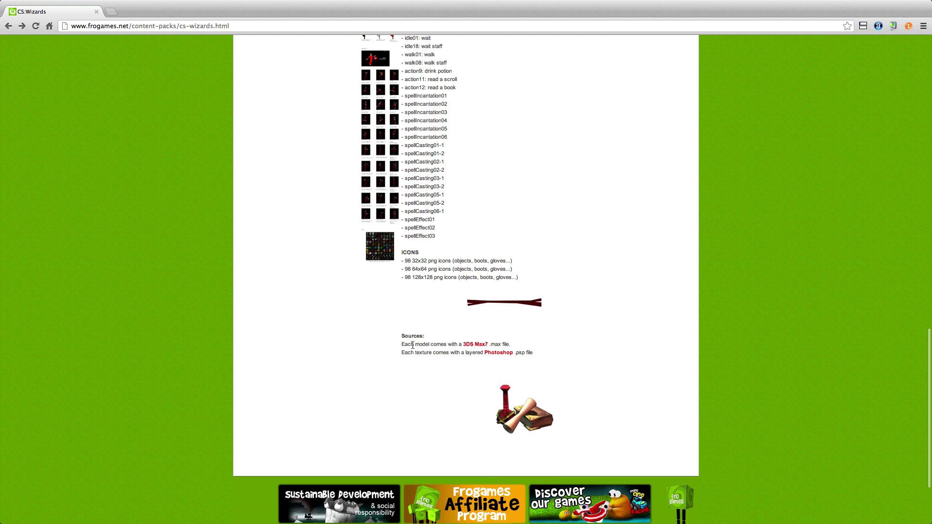
{"action": "scroll", "coordinate": [452, 360], "scroll_direction": "down", "scroll_amount": 2}
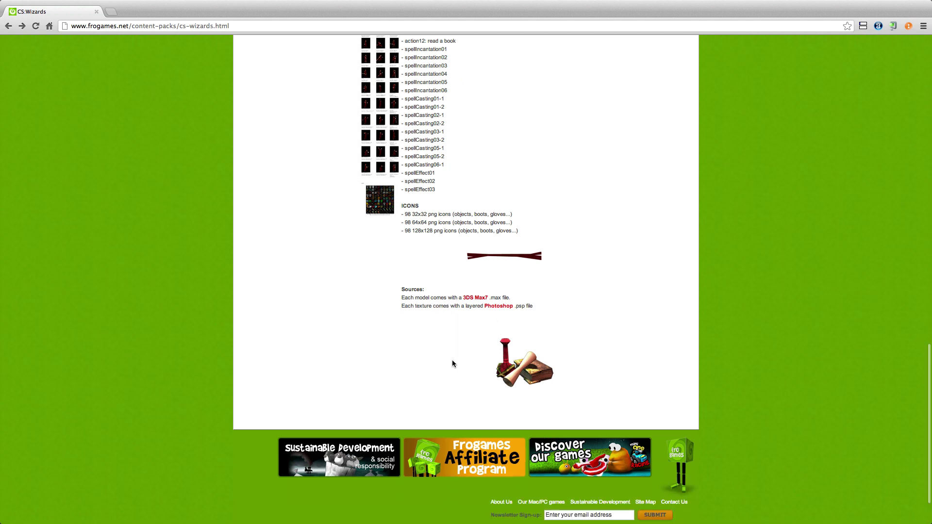
{"action": "scroll", "coordinate": [450, 364], "scroll_direction": "up", "scroll_amount": 5}
{"action": "scroll", "coordinate": [449, 366], "scroll_direction": "up", "scroll_amount": 8}
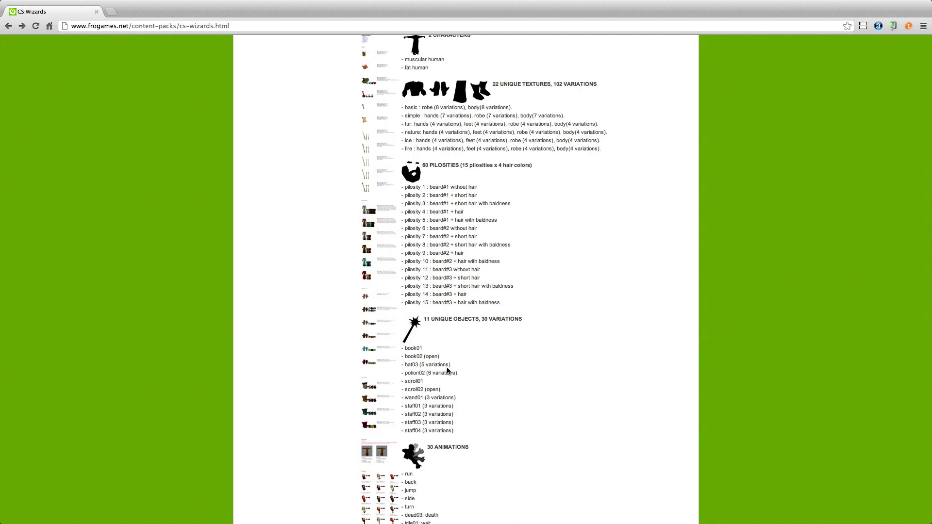